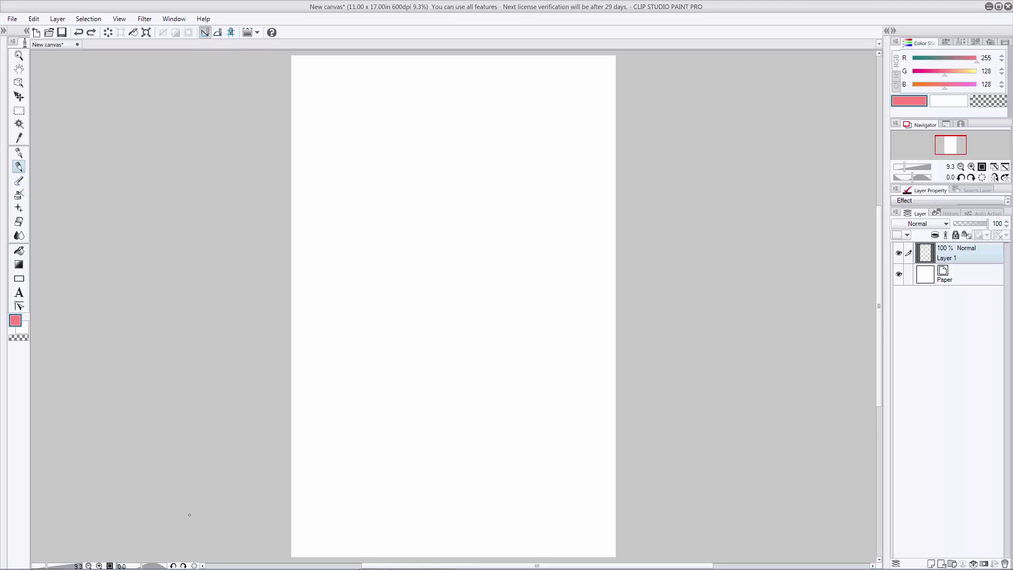
# Step: Set the Rectangle tool's brush size to 19, then draw and undo a trial rectangle
pyautogui.click(19, 278)
pyautogui.click(5, 31)
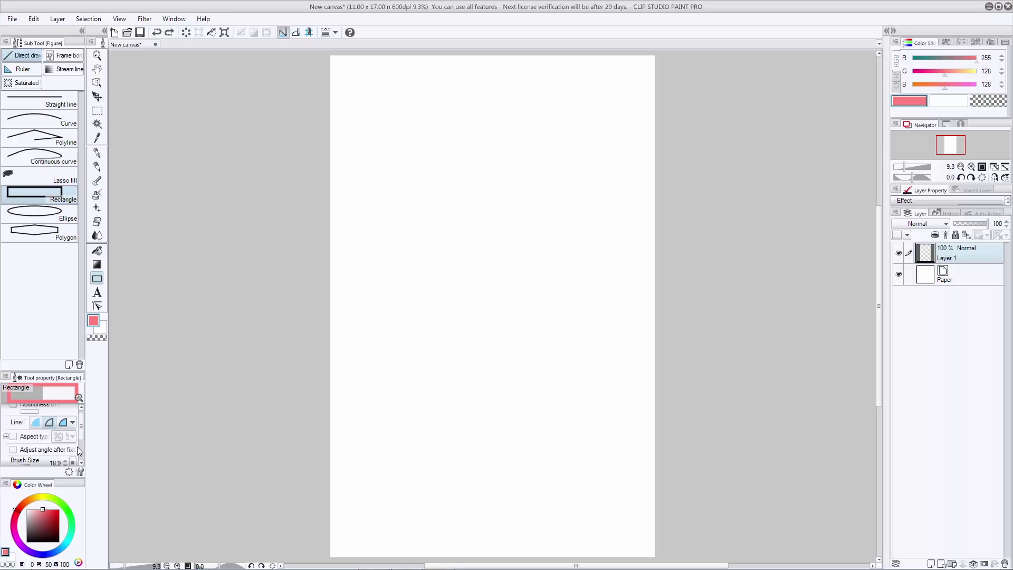
pyautogui.moveTo(80, 431); pyautogui.dragTo(82, 444)
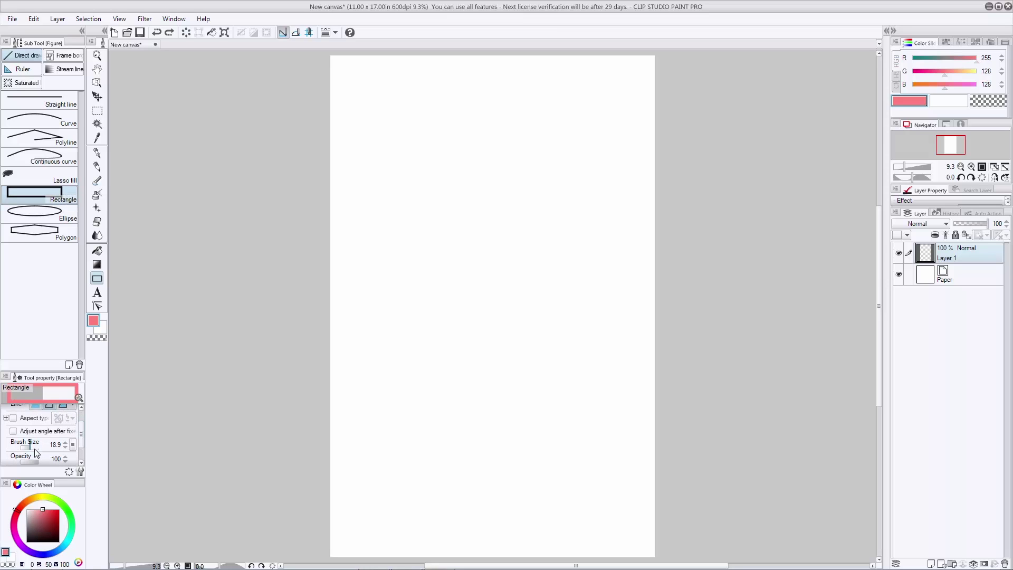
pyautogui.click(65, 442)
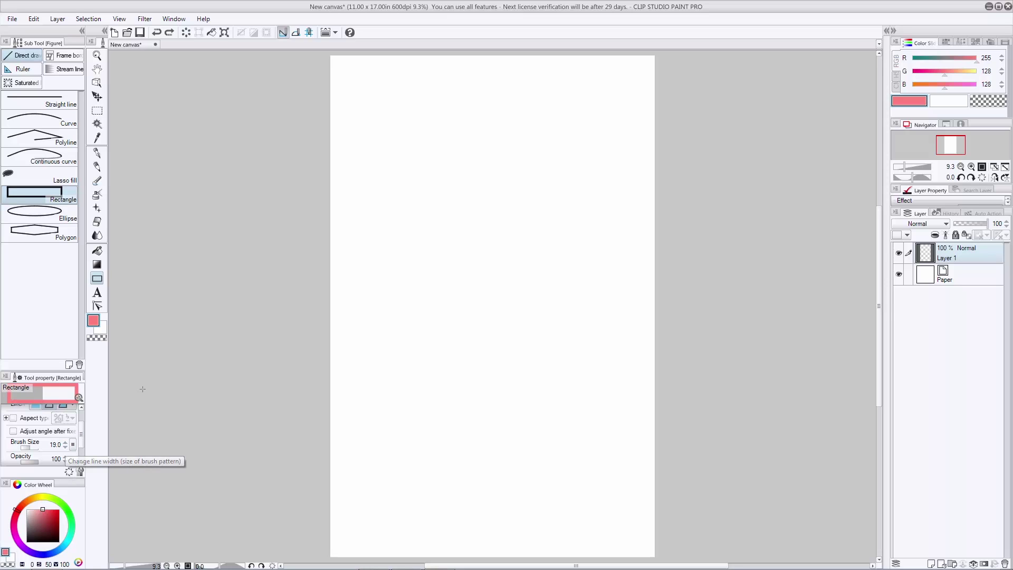
pyautogui.moveTo(340, 63)
pyautogui.mouseDown()
pyautogui.moveTo(452, 328)
pyautogui.moveTo(448, 315)
pyautogui.mouseUp()
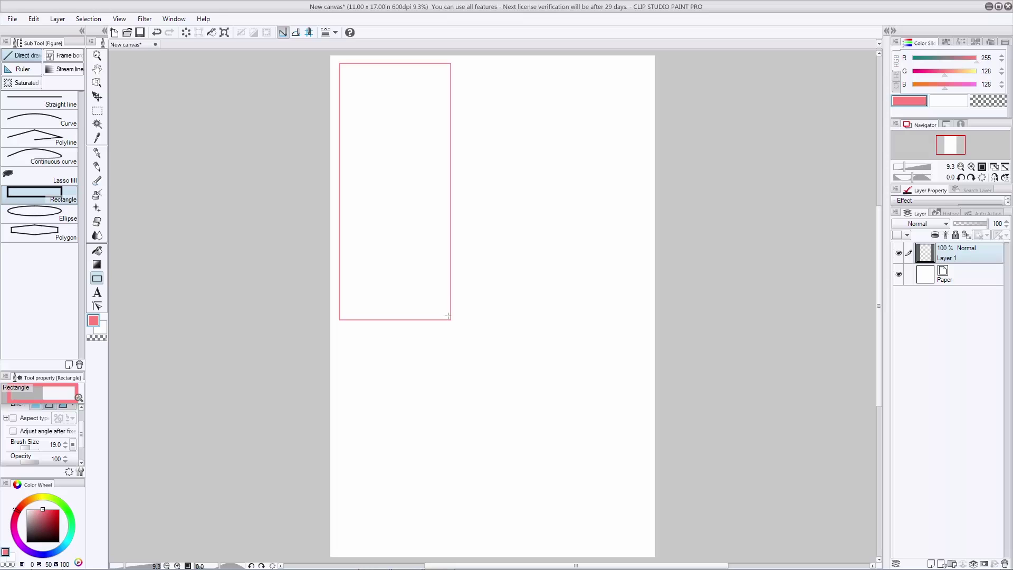
pyautogui.hotkey('ctrl', 'z')
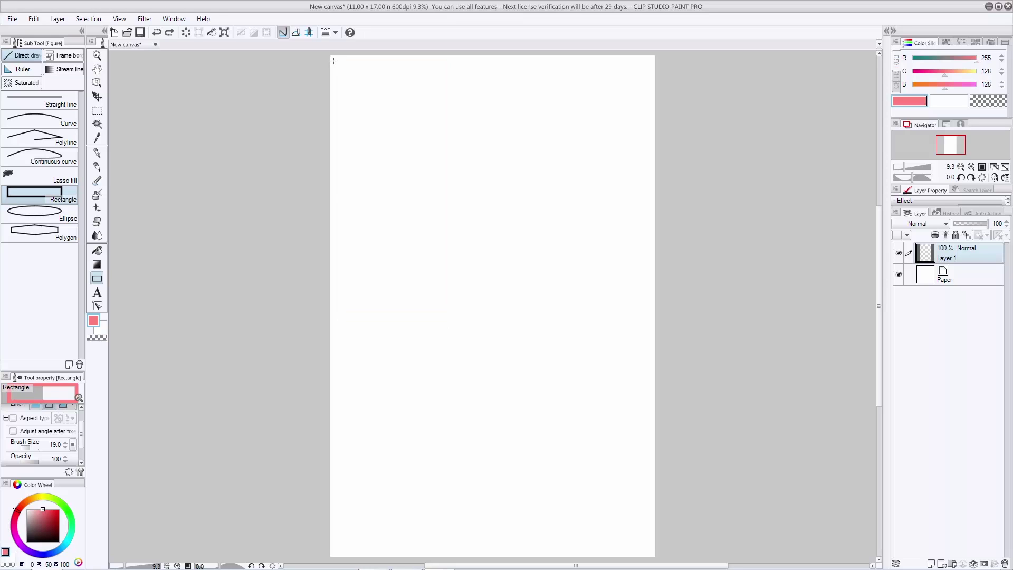
# Step: Drag a tall rectangle border from the page's top-left corner and collapse the tool dock
pyautogui.moveTo(333, 61)
pyautogui.mouseDown()
pyautogui.moveTo(409, 168)
pyautogui.moveTo(441, 276)
pyautogui.mouseUp()
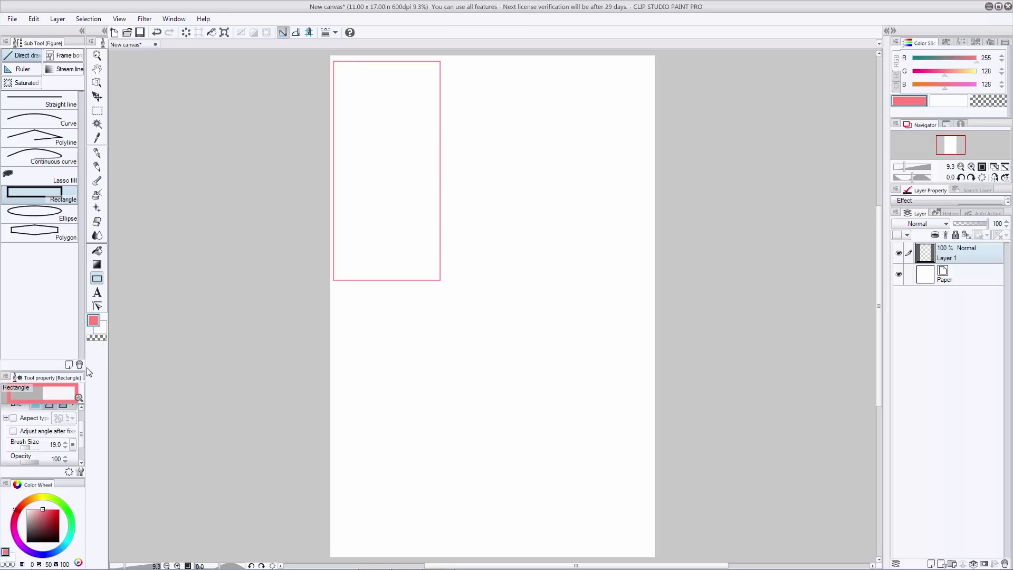
pyautogui.click(81, 31)
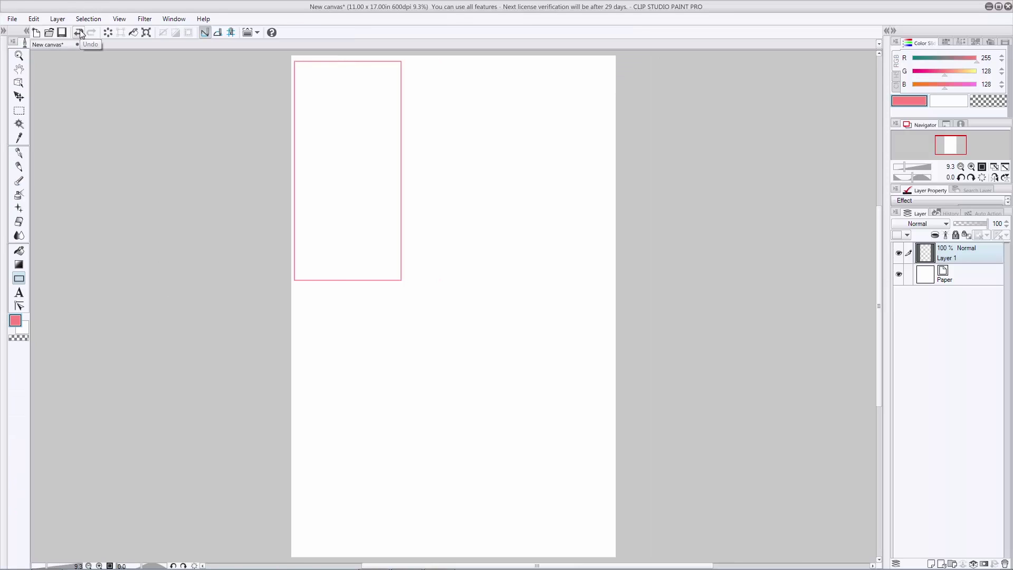
# Step: With the pen, draw the second, third and middle-row panel borders, redrawing one crooked edge
pyautogui.click(18, 167)
pyautogui.moveTo(408, 72)
pyautogui.mouseDown()
pyautogui.moveTo(407, 271)
pyautogui.moveTo(407, 61)
pyautogui.mouseUp()
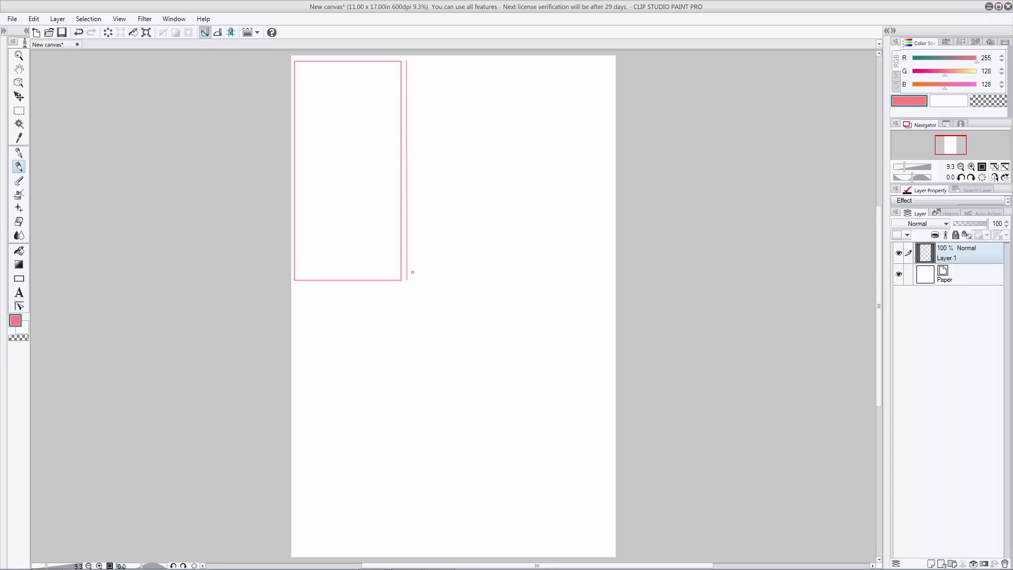
pyautogui.moveTo(408, 279)
pyautogui.mouseDown()
pyautogui.moveTo(508, 279)
pyautogui.moveTo(496, 281)
pyautogui.moveTo(511, 274)
pyautogui.moveTo(532, 151)
pyautogui.moveTo(492, 70)
pyautogui.moveTo(503, 62)
pyautogui.moveTo(407, 62)
pyautogui.mouseUp()
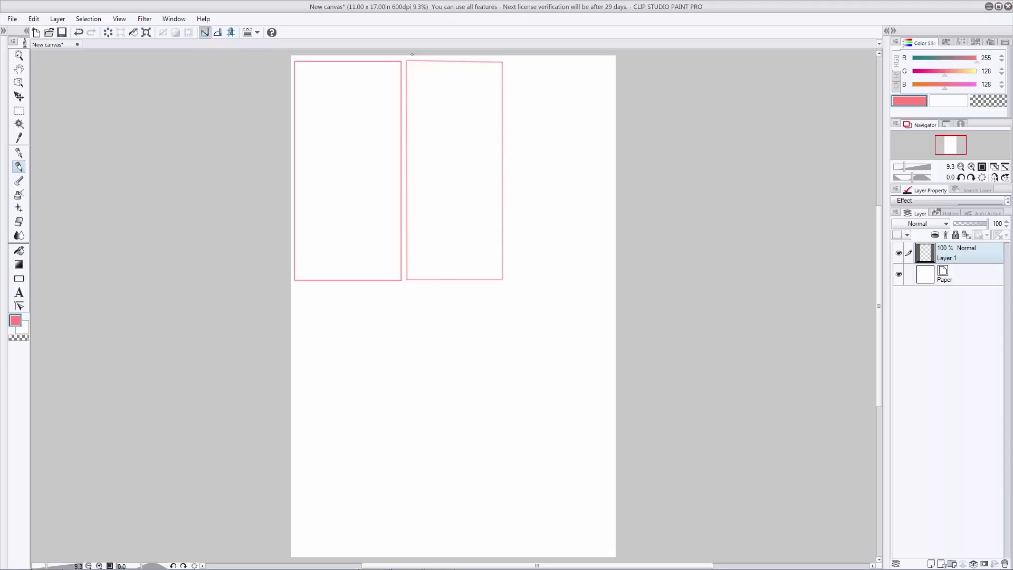
pyautogui.hotkey('ctrl', 'z')
pyautogui.moveTo(407, 61); pyautogui.dragTo(503, 62)
pyautogui.moveTo(507, 62)
pyautogui.mouseDown()
pyautogui.moveTo(520, 219)
pyautogui.moveTo(507, 279)
pyautogui.moveTo(611, 278)
pyautogui.moveTo(611, 62)
pyautogui.moveTo(507, 62)
pyautogui.mouseUp()
pyautogui.moveTo(296, 287); pyautogui.dragTo(296, 435)
pyautogui.moveTo(296, 436)
pyautogui.mouseDown()
pyautogui.moveTo(453, 436)
pyautogui.moveTo(453, 284)
pyautogui.moveTo(296, 285)
pyautogui.mouseUp()
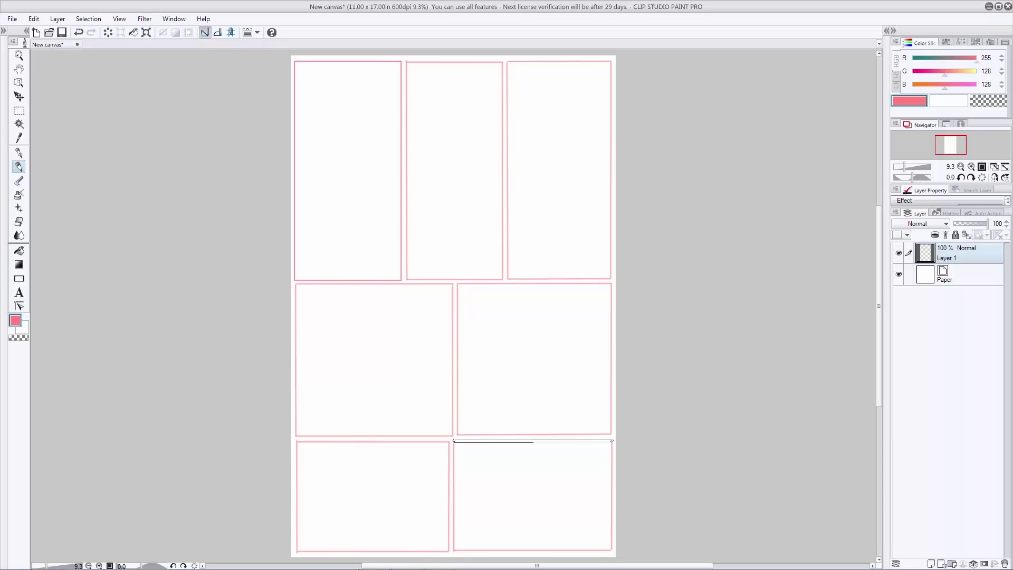
# Step: Draw the last panel's bottom border and bring up the File > Recent list
pyautogui.moveTo(453, 441); pyautogui.dragTo(454, 442)
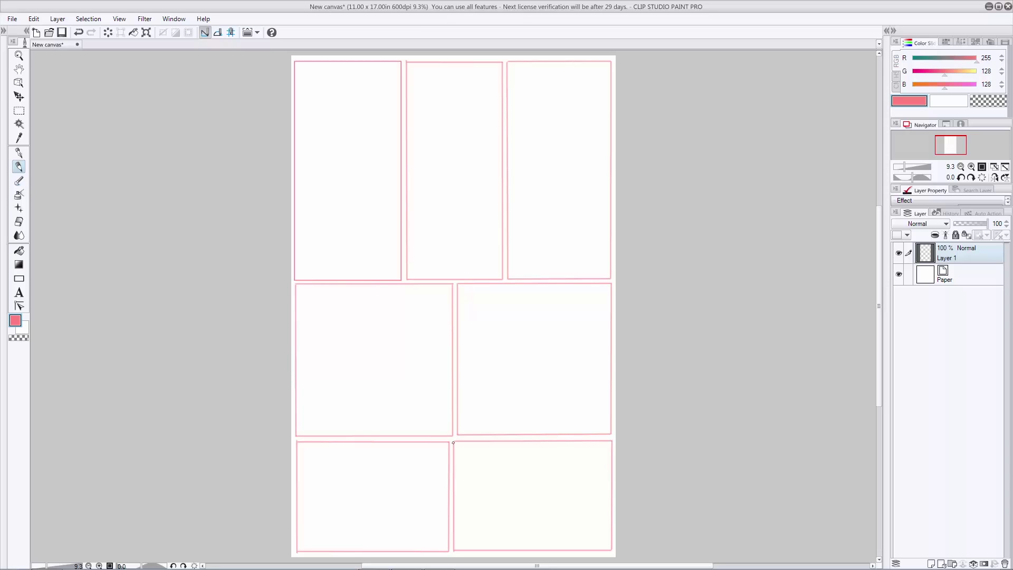
pyautogui.click(12, 19)
# Step: Open thumbs_page 39 from recent files and toggle Layer 2's visibility off and back on
pyautogui.moveTo(56, 59)
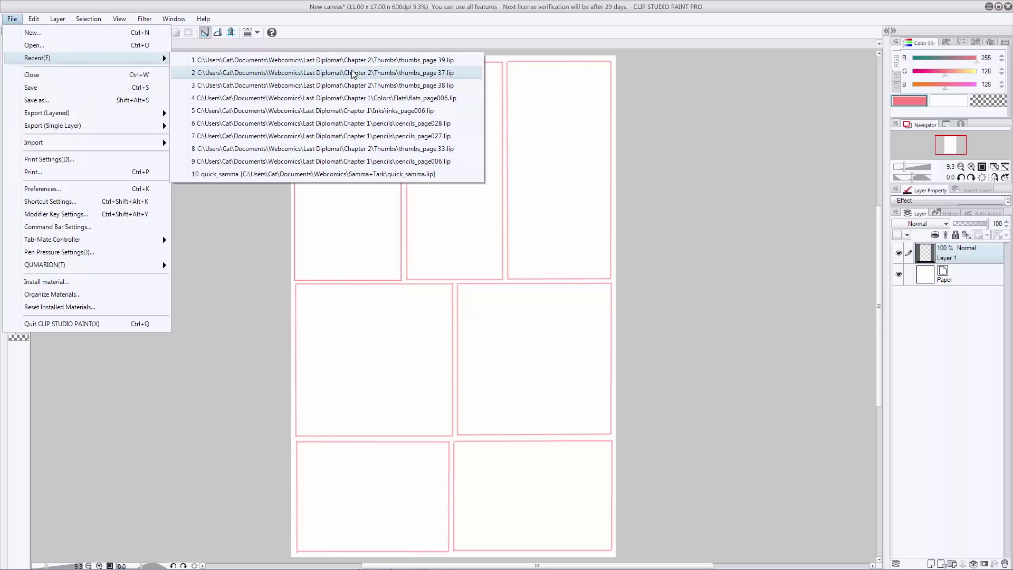
pyautogui.click(459, 62)
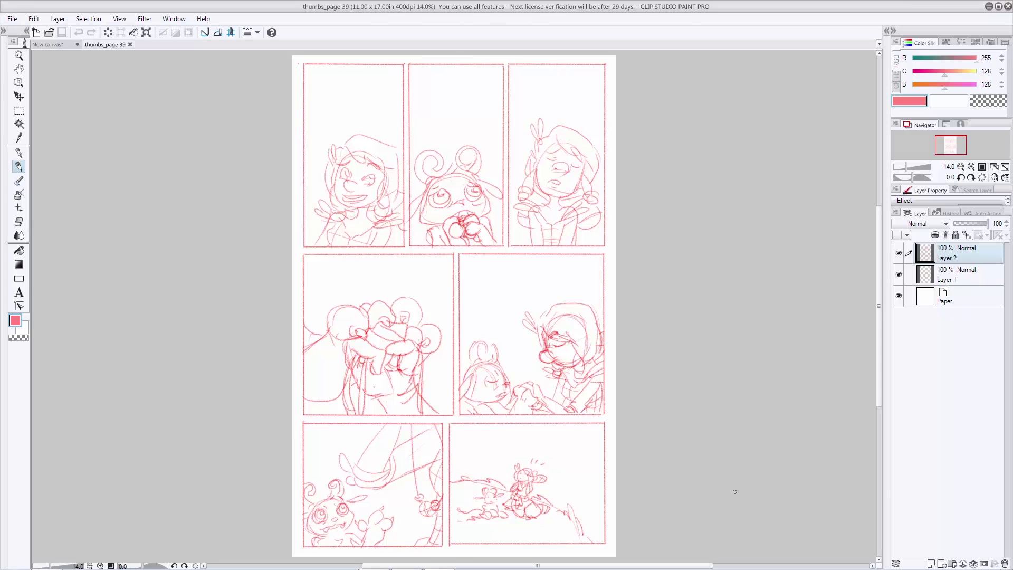
pyautogui.click(898, 254)
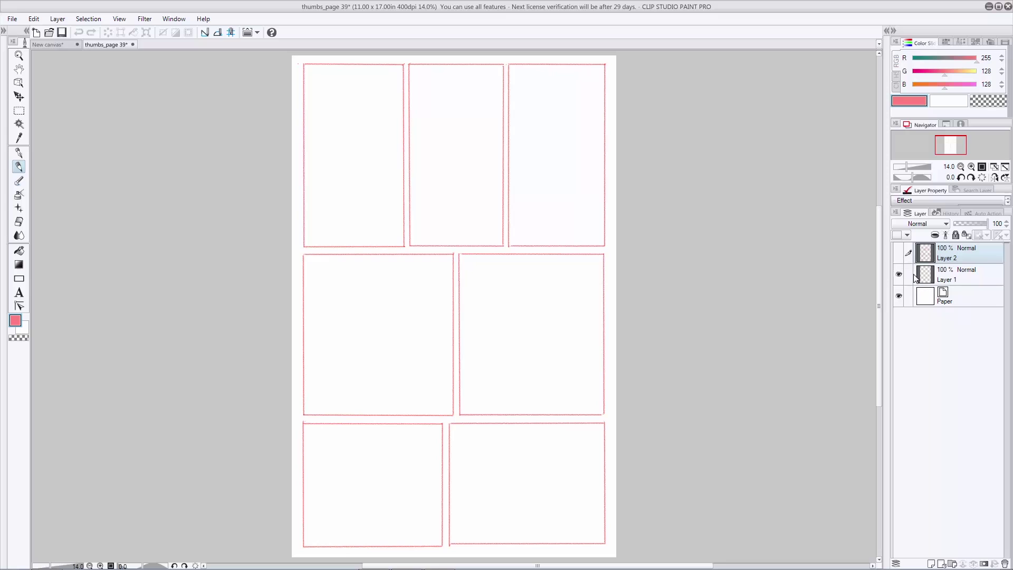
pyautogui.click(899, 254)
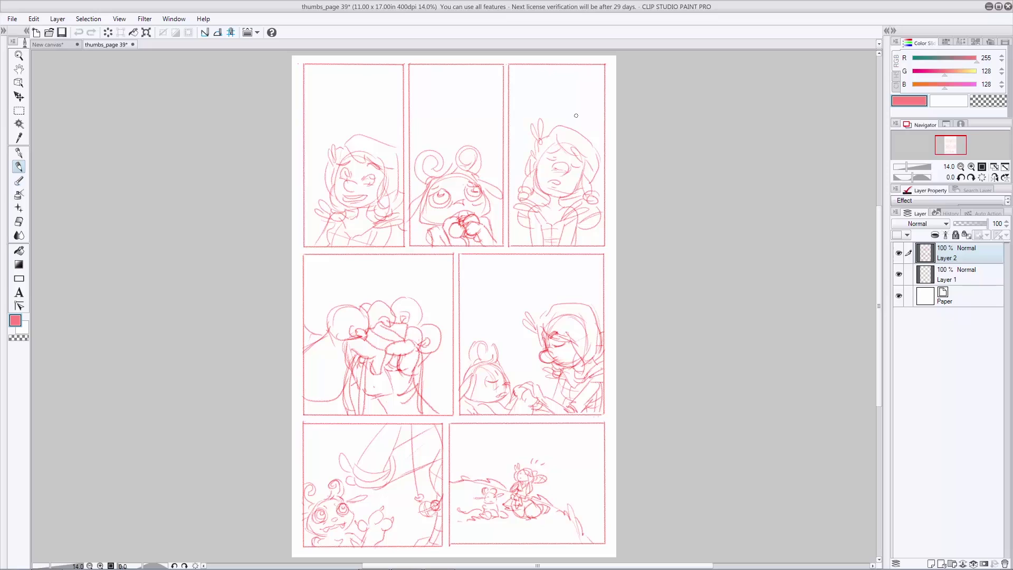
# Step: Merge Layer 2 down into Layer 1 with Ctrl+E and lower its opacity to about 20%
pyautogui.press('c')
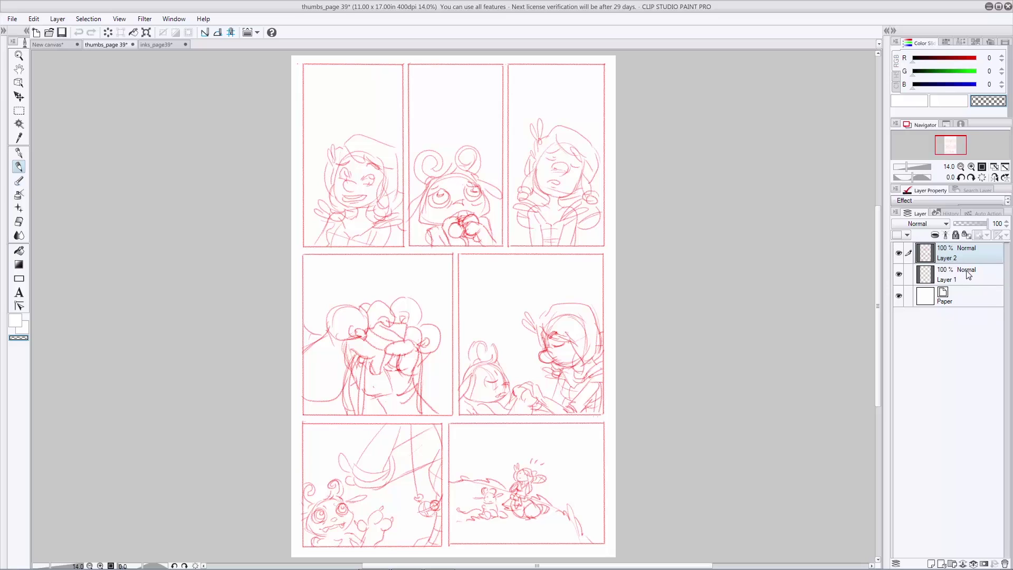
pyautogui.hotkey('ctrl', 'e')
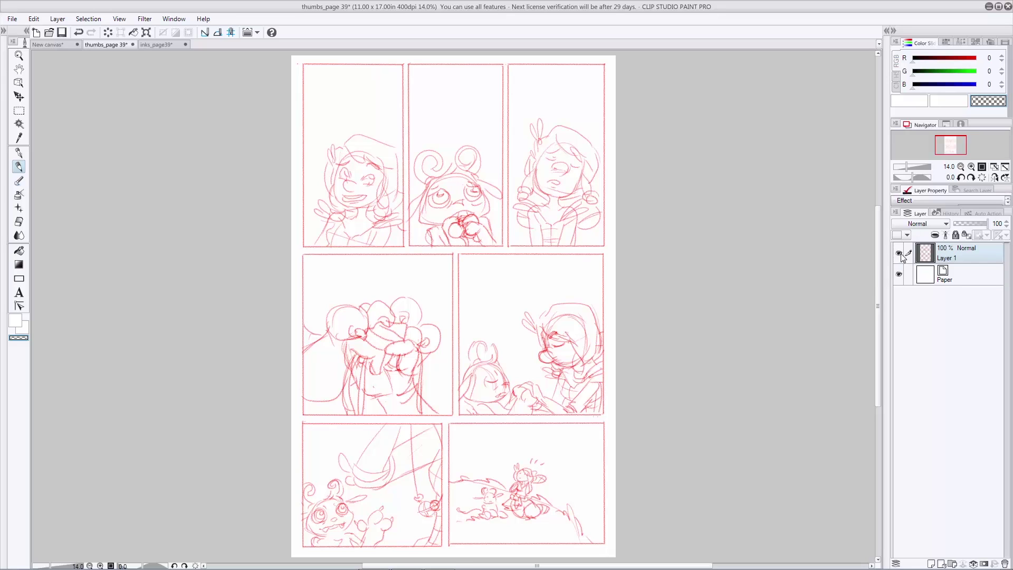
pyautogui.moveTo(988, 227); pyautogui.dragTo(958, 232)
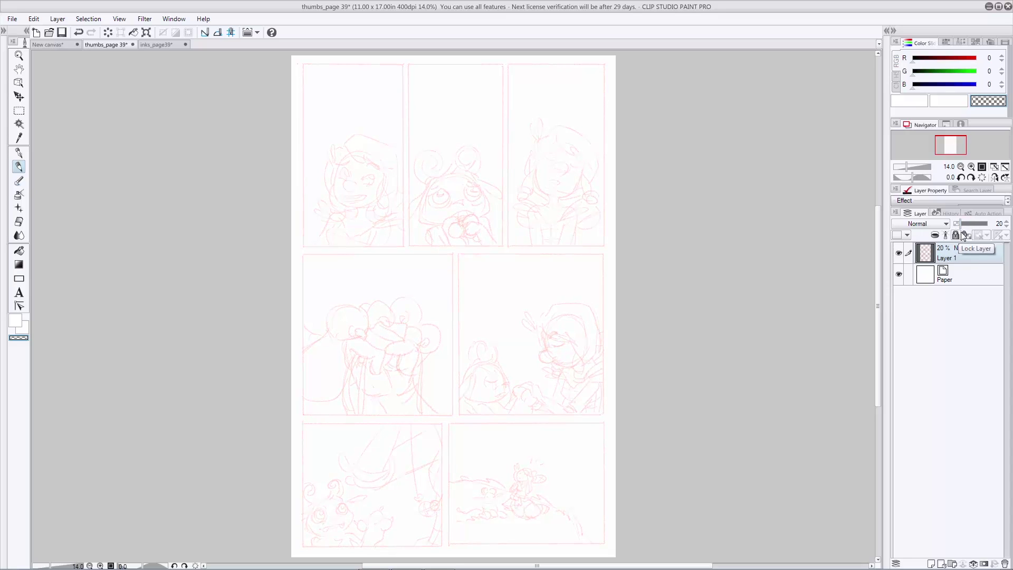
# Step: Create Layer 2 and Layer 3 with two clicks of the New Raster Layer button
pyautogui.click(931, 563)
pyautogui.click(931, 563)
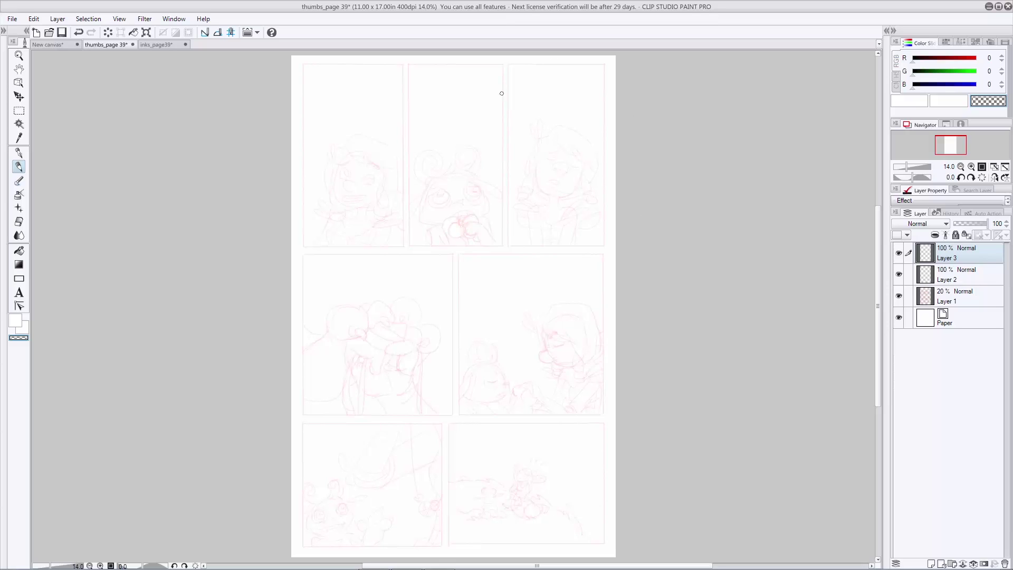
# Step: Switch to an inking pen, set the main colour to black, and undo the test strokes
pyautogui.click(19, 153)
pyautogui.click(20, 323)
pyautogui.click(20, 323)
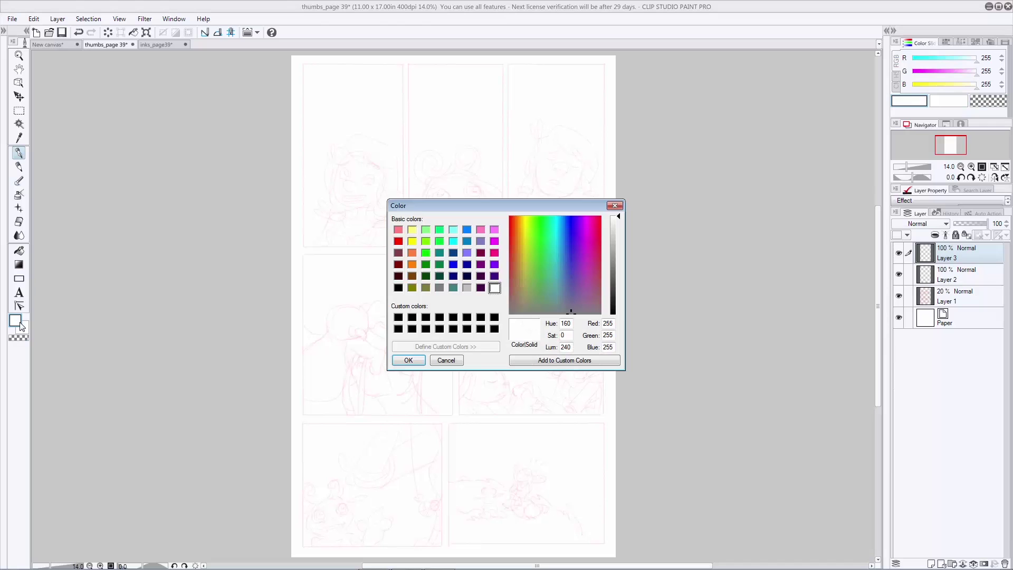
pyautogui.click(399, 317)
pyautogui.click(408, 358)
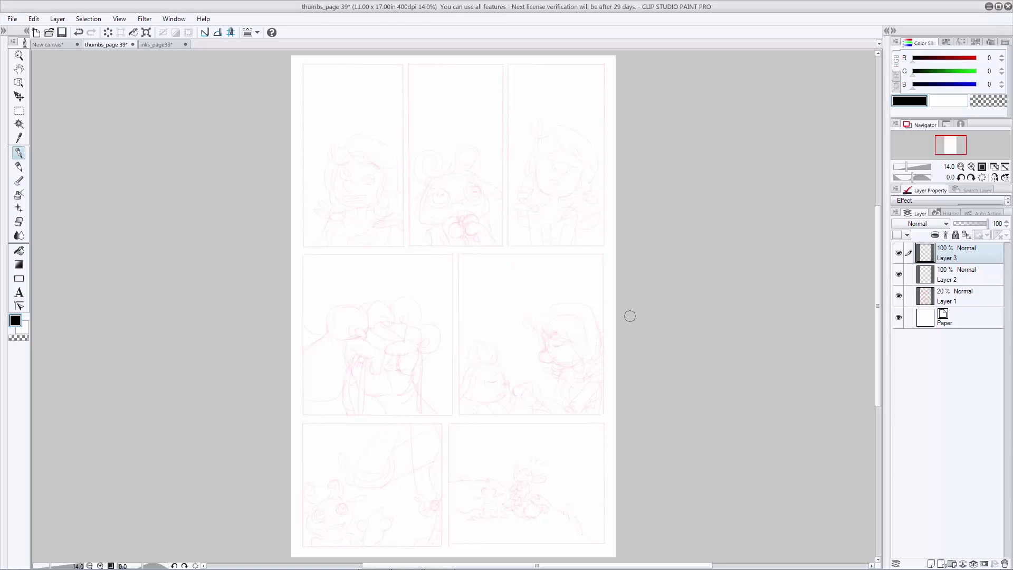
pyautogui.moveTo(361, 278); pyautogui.dragTo(411, 248)
pyautogui.moveTo(376, 281); pyautogui.dragTo(424, 264)
pyautogui.hotkey('ctrl', 'z')
pyautogui.hotkey('ctrl', 'z')
pyautogui.moveTo(462, 295)
pyautogui.mouseDown()
pyautogui.moveTo(545, 264)
pyautogui.moveTo(537, 279)
pyautogui.mouseUp()
pyautogui.hotkey('ctrl', 'z')
pyautogui.hotkey('ctrl', 'z')
# Step: Ink a black rectangular border around the top-right panel by clicking its four corners
pyautogui.click(509, 64)
pyautogui.keyDown('shift'); pyautogui.click(508, 245); pyautogui.keyUp('shift')
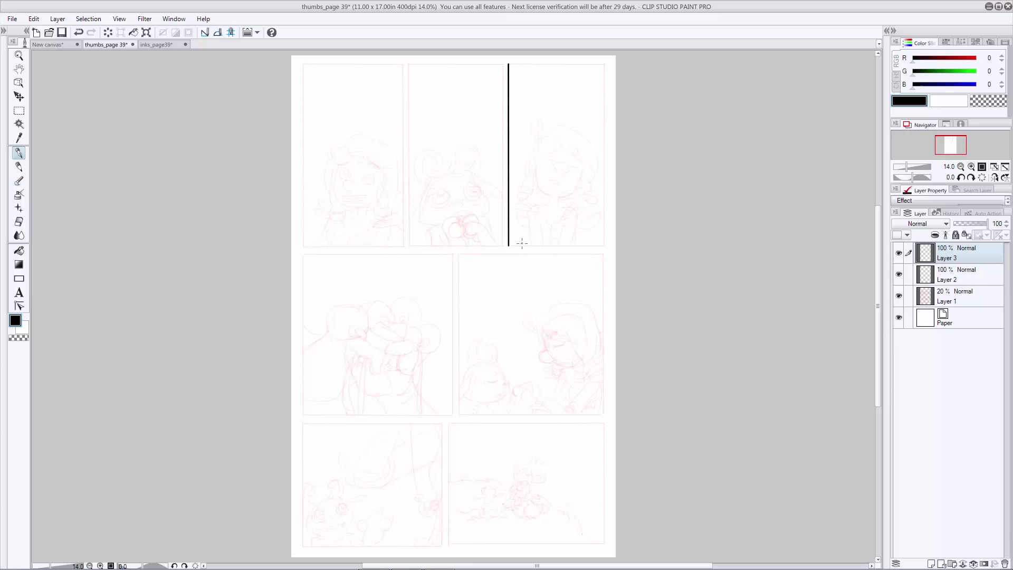
pyautogui.keyDown('shift'); pyautogui.click(604, 245); pyautogui.keyUp('shift')
pyautogui.keyDown('shift'); pyautogui.click(604, 63); pyautogui.keyUp('shift')
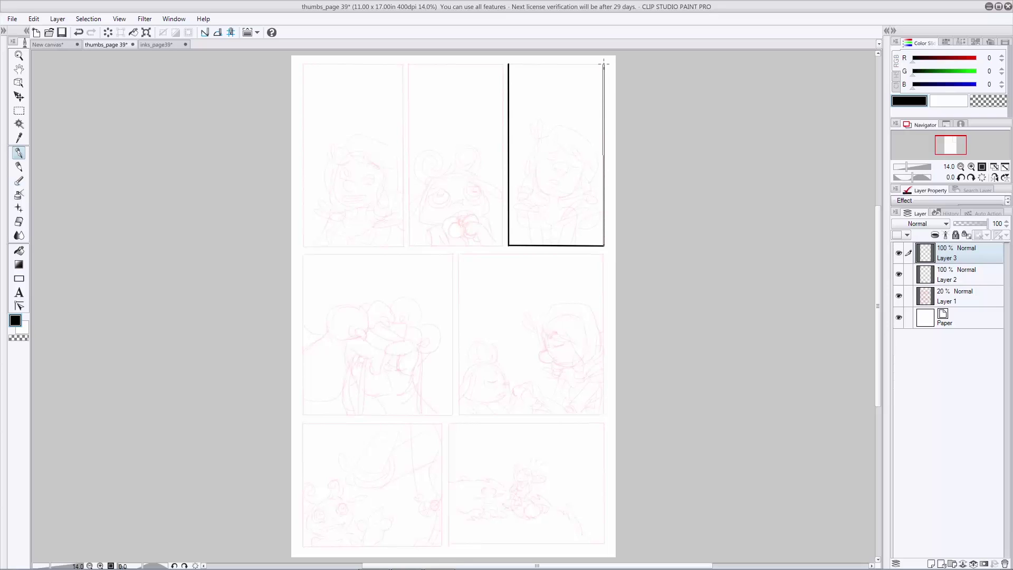
pyautogui.keyDown('shift'); pyautogui.click(509, 64); pyautogui.keyUp('shift')
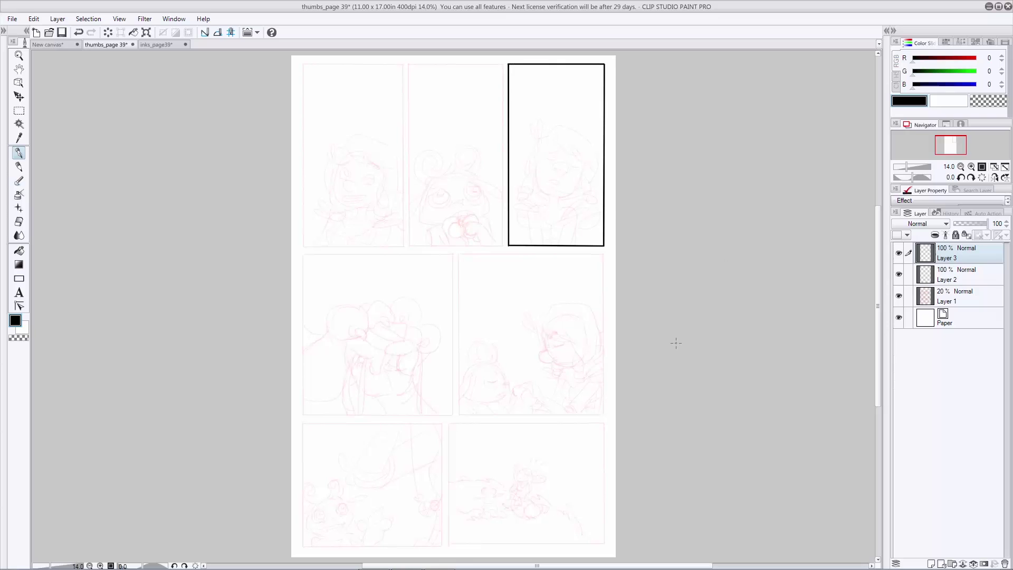
# Step: On Layer 2, ink the girl's eyes, mouth, hair, bow, hair buns, jaw and neckline
pyautogui.click(939, 276)
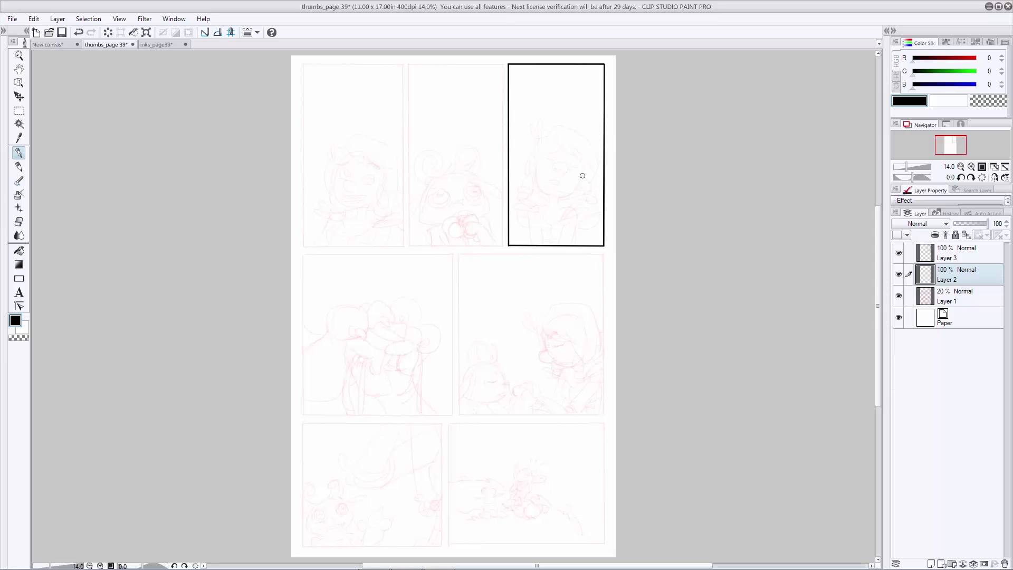
pyautogui.scroll(2, 582, 177)
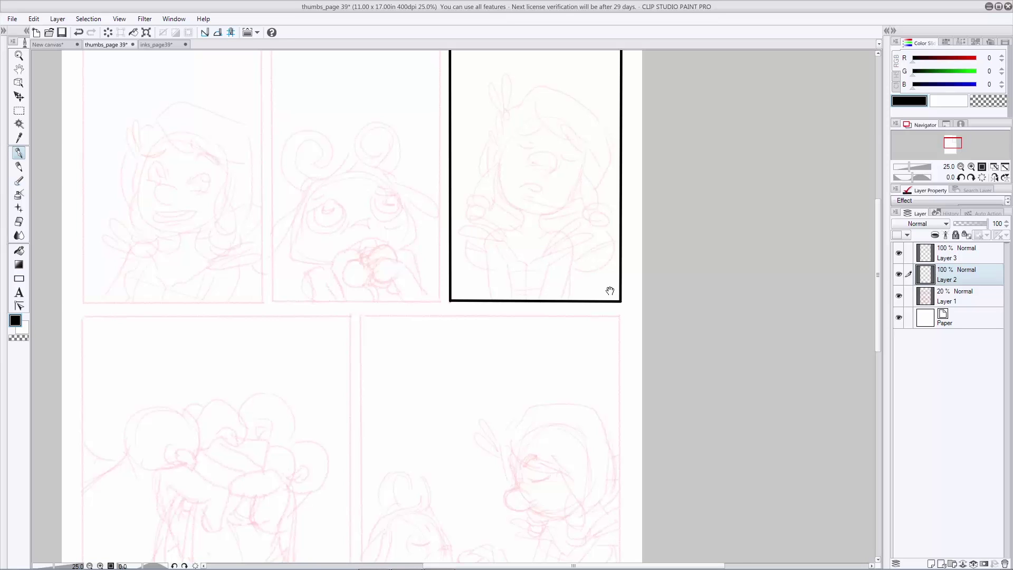
pyautogui.moveTo(610, 292); pyautogui.dragTo(548, 451)
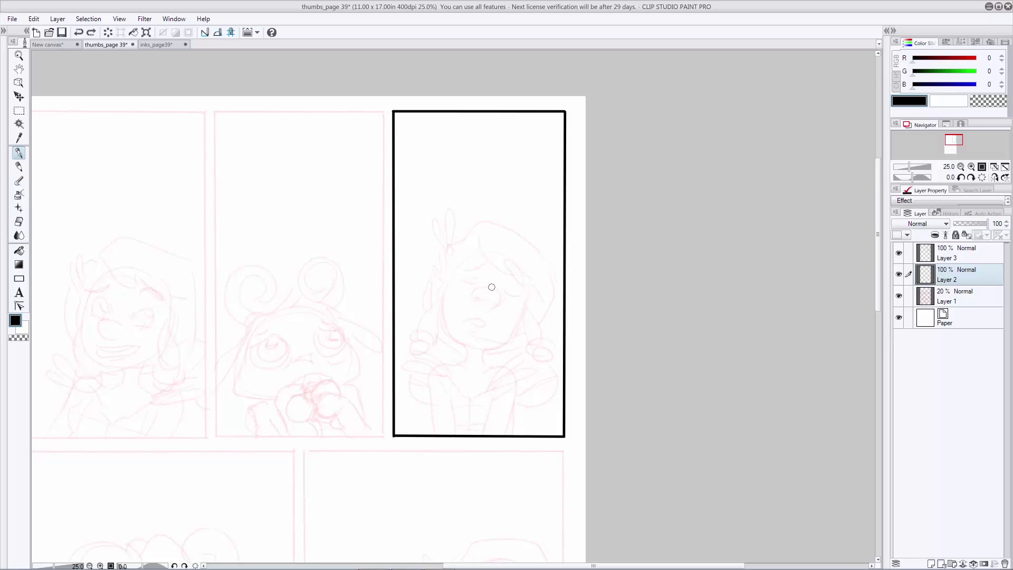
pyautogui.moveTo(473, 292); pyautogui.dragTo(480, 324)
pyautogui.moveTo(465, 262); pyautogui.dragTo(520, 282)
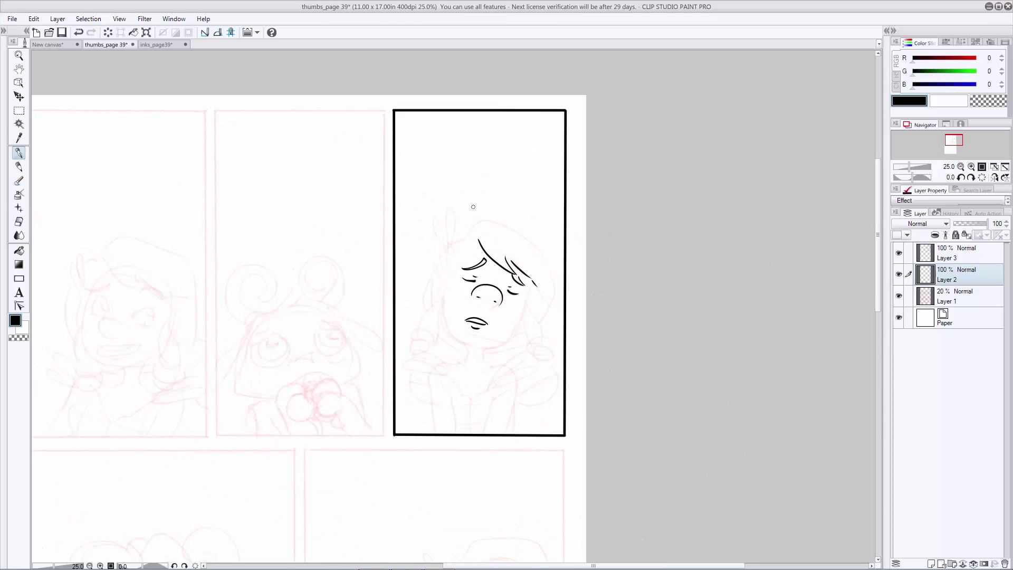
pyautogui.moveTo(450, 247)
pyautogui.mouseDown()
pyautogui.moveTo(442, 274)
pyautogui.moveTo(434, 345)
pyautogui.moveTo(450, 243)
pyautogui.moveTo(435, 233)
pyautogui.moveTo(426, 310)
pyautogui.moveTo(506, 343)
pyautogui.mouseUp()
pyautogui.moveTo(507, 277)
pyautogui.mouseDown()
pyautogui.moveTo(541, 335)
pyautogui.moveTo(523, 340)
pyautogui.moveTo(549, 360)
pyautogui.mouseUp()
pyautogui.moveTo(478, 222)
pyautogui.mouseDown()
pyautogui.moveTo(553, 322)
pyautogui.moveTo(485, 355)
pyautogui.mouseUp()
pyautogui.moveTo(438, 335); pyautogui.dragTo(502, 364)
pyautogui.moveTo(463, 394); pyautogui.dragTo(480, 393)
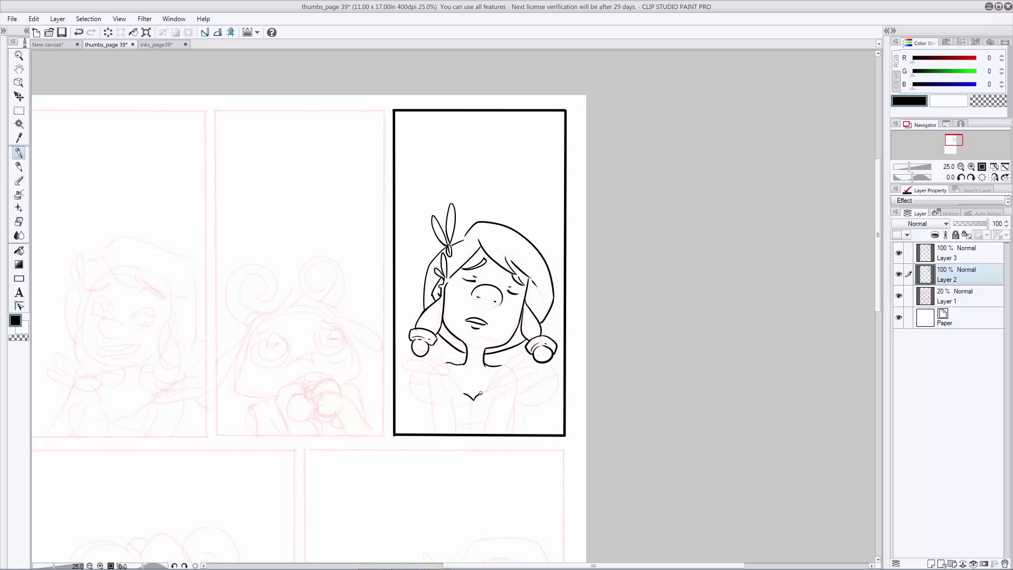
# Step: Ink her raised hands, fingers, arms and chest lines
pyautogui.moveTo(528, 353); pyautogui.dragTo(481, 396)
pyautogui.moveTo(529, 356); pyautogui.dragTo(483, 446)
pyautogui.moveTo(522, 380); pyautogui.dragTo(506, 434)
pyautogui.moveTo(494, 393)
pyautogui.mouseDown()
pyautogui.moveTo(485, 433)
pyautogui.moveTo(510, 446)
pyautogui.mouseUp()
pyautogui.moveTo(485, 392)
pyautogui.mouseDown()
pyautogui.moveTo(488, 420)
pyautogui.moveTo(492, 408)
pyautogui.mouseUp()
pyautogui.moveTo(465, 352); pyautogui.dragTo(430, 393)
pyautogui.moveTo(409, 359); pyautogui.dragTo(453, 404)
pyautogui.moveTo(428, 377); pyautogui.dragTo(438, 443)
pyautogui.moveTo(451, 396); pyautogui.dragTo(458, 434)
# Step: Ink the collar, both puffy sleeves and the bodice lines of her top
pyautogui.moveTo(460, 352); pyautogui.dragTo(461, 364)
pyautogui.moveTo(496, 353); pyautogui.dragTo(500, 365)
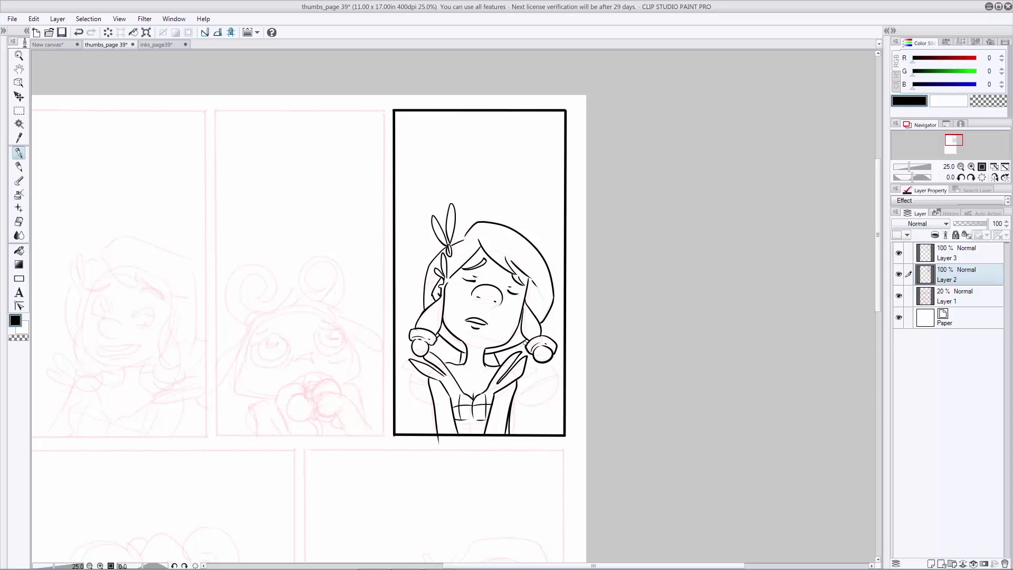
pyautogui.moveTo(441, 338); pyautogui.dragTo(460, 354)
pyautogui.moveTo(430, 367); pyautogui.dragTo(414, 401)
pyautogui.moveTo(519, 363); pyautogui.dragTo(557, 397)
pyautogui.moveTo(499, 345); pyautogui.dragTo(523, 357)
pyautogui.moveTo(435, 339); pyautogui.dragTo(462, 364)
pyautogui.moveTo(520, 370); pyautogui.dragTo(525, 393)
pyautogui.moveTo(410, 375); pyautogui.dragTo(428, 388)
pyautogui.moveTo(458, 422); pyautogui.dragTo(483, 433)
# Step: Touch up the bodice, hair strands, collar and neck lines, redoing one stroke
pyautogui.moveTo(510, 261); pyautogui.dragTo(521, 271)
pyautogui.moveTo(429, 378); pyautogui.dragTo(445, 389)
pyautogui.moveTo(494, 382); pyautogui.dragTo(511, 395)
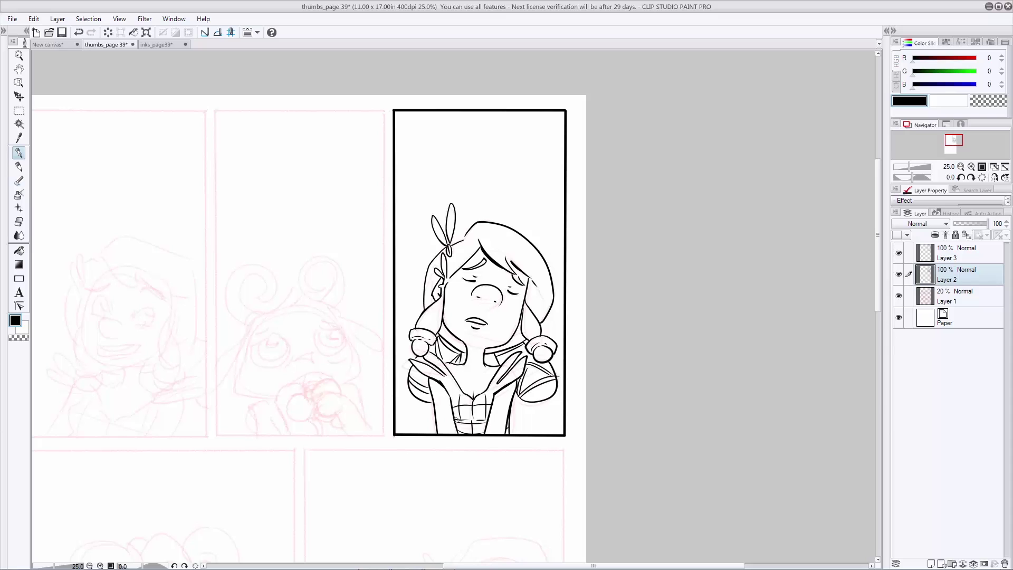
pyautogui.moveTo(439, 336); pyautogui.dragTo(459, 353)
pyautogui.moveTo(497, 354); pyautogui.dragTo(526, 342)
pyautogui.hotkey('ctrl', 'z')
pyautogui.moveTo(426, 285); pyautogui.dragTo(422, 313)
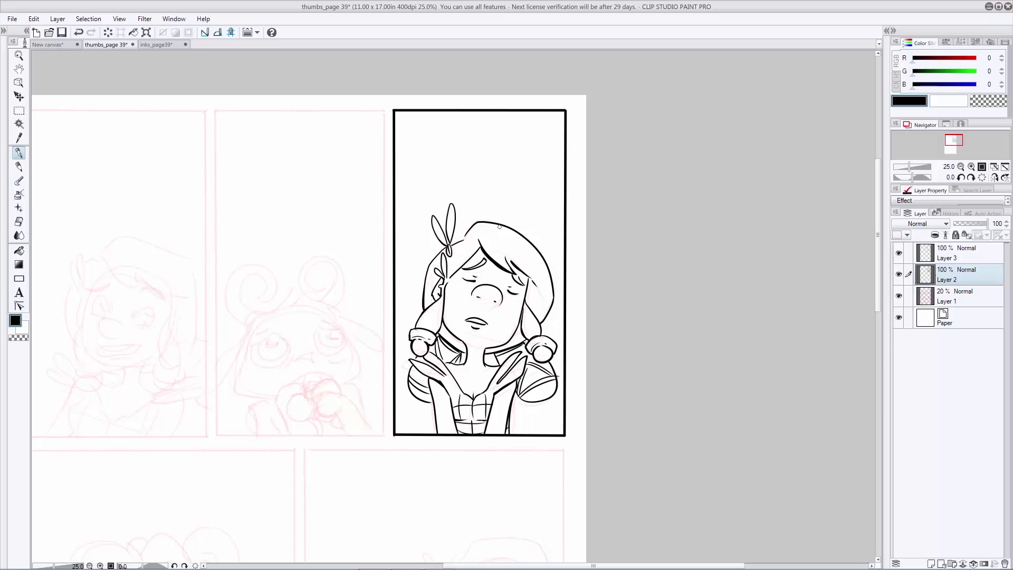
# Step: Switch to the inks_page39 document and make the Layer 3 and Layer 2 line art visible
pyautogui.click(166, 44)
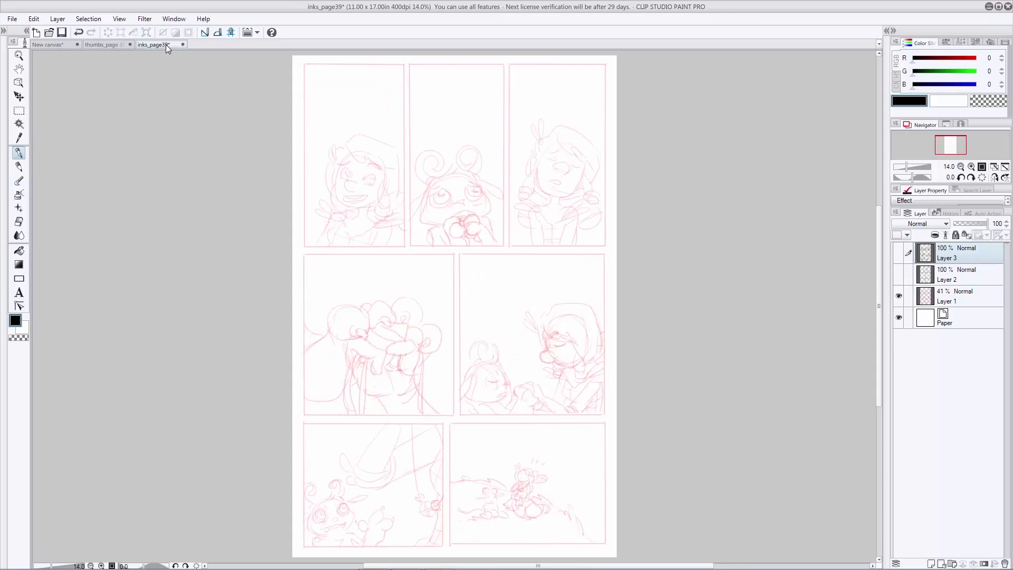
pyautogui.click(899, 253)
pyautogui.click(898, 274)
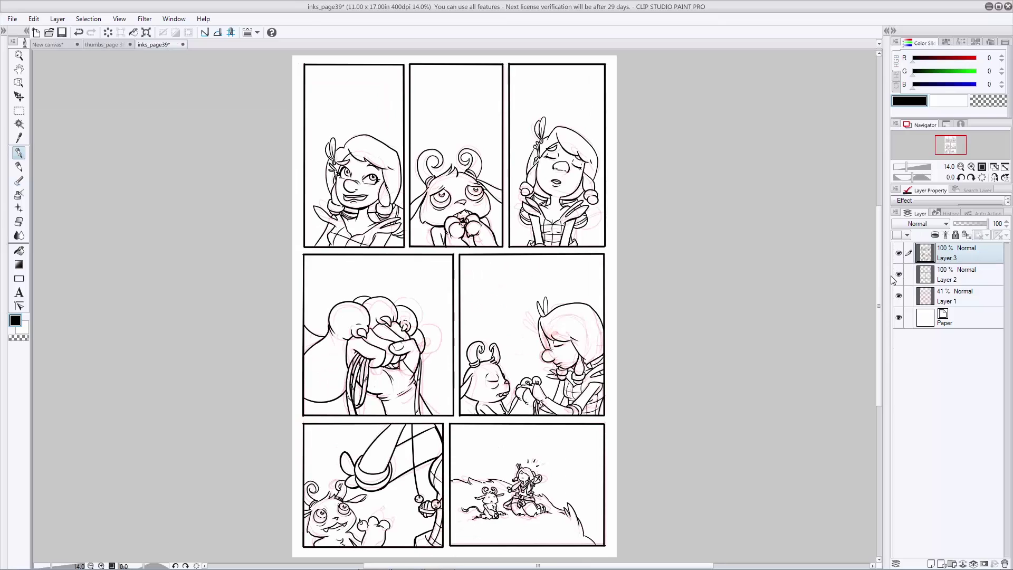